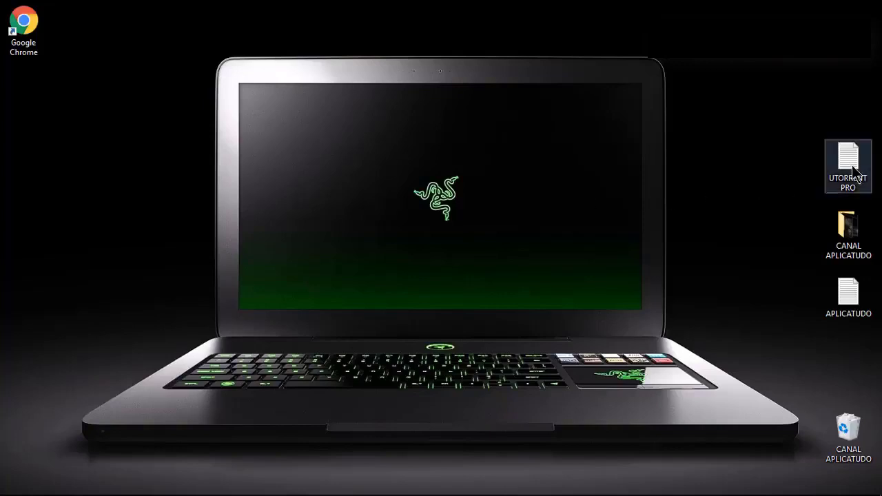
{"action": "double_click", "coordinate": [852, 169]}
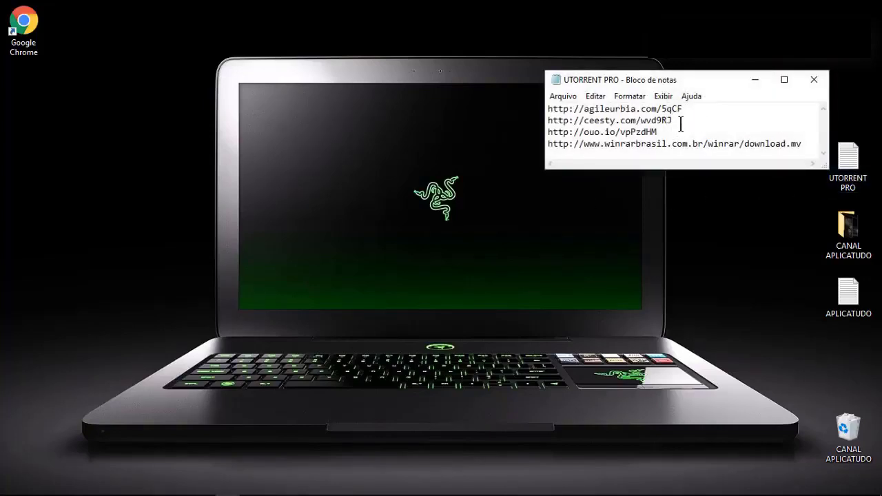
{"action": "left_click_drag", "start_coordinate": [682, 109], "coordinate": [550, 109]}
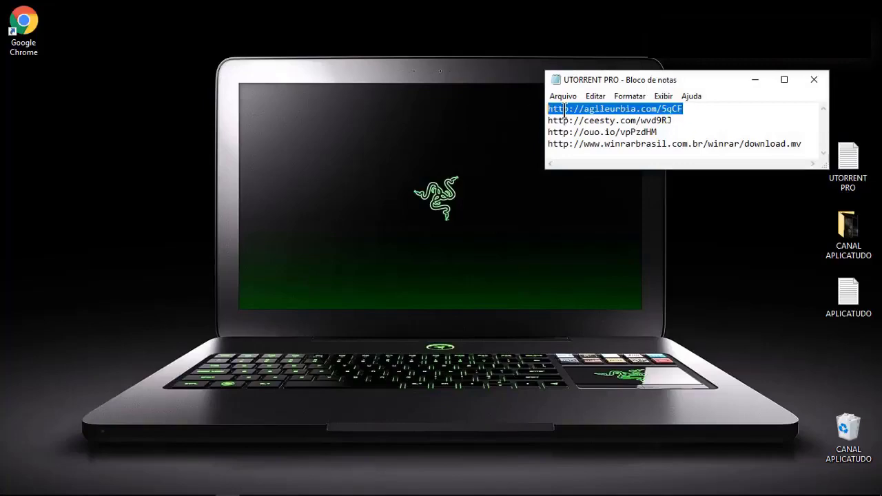
{"action": "right_click", "coordinate": [567, 109]}
{"action": "left_click", "coordinate": [628, 146]}
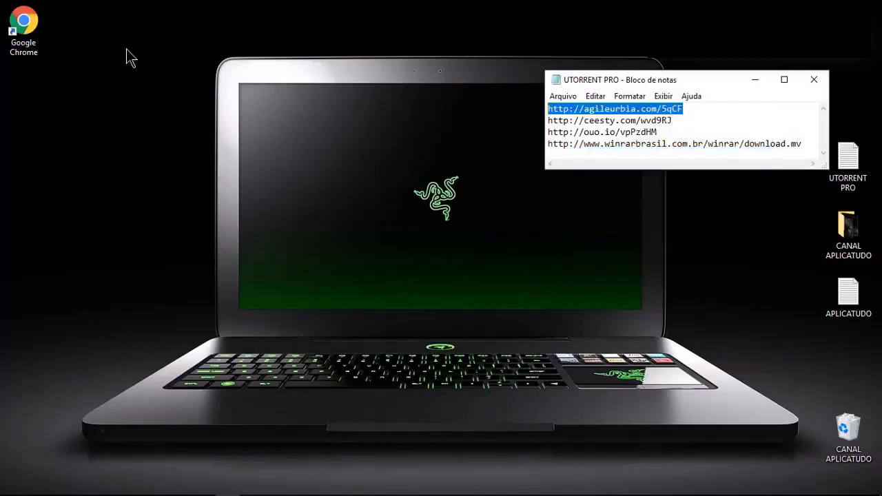
{"action": "double_click", "coordinate": [23, 28]}
{"action": "right_click", "coordinate": [237, 39]}
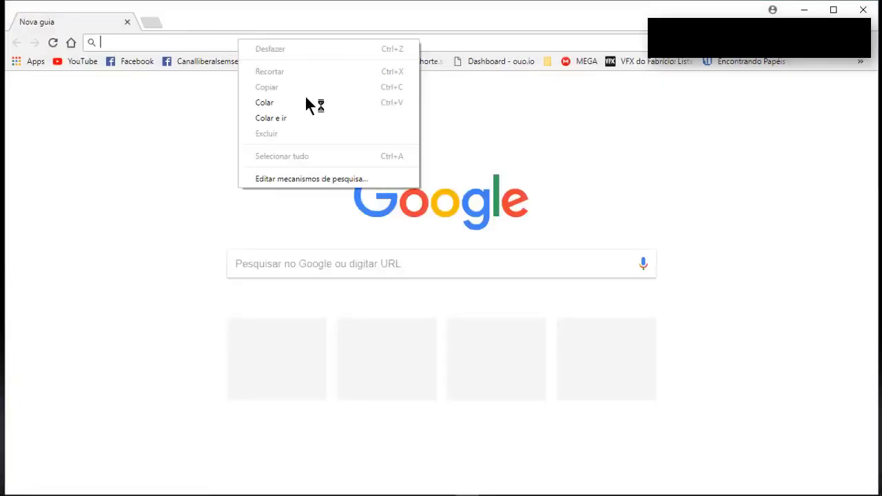
{"action": "left_click", "coordinate": [290, 116]}
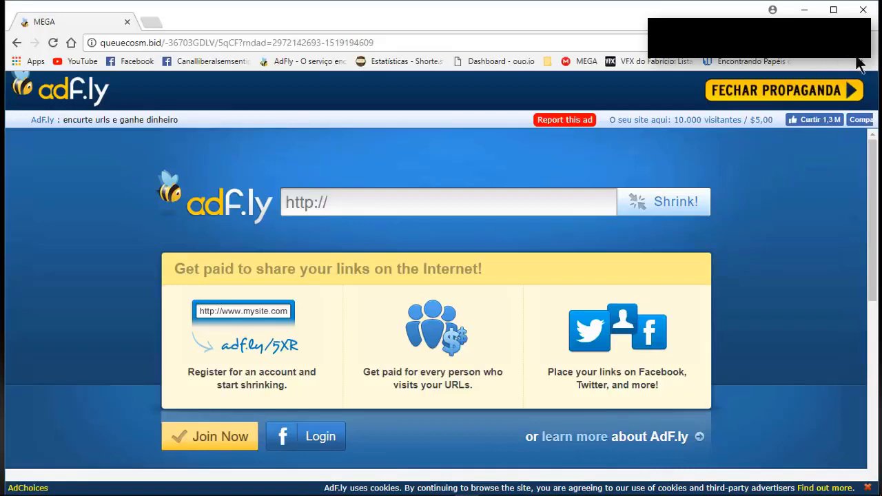
- Disable the AdBlock extension in the browser's extension settings and close the extensions page
{"action": "left_click", "coordinate": [872, 44]}
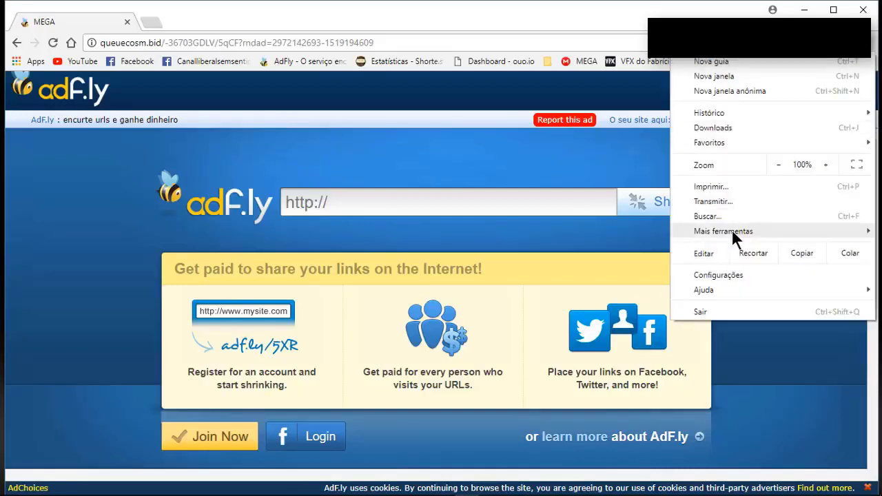
{"action": "mouse_move", "coordinate": [733, 237]}
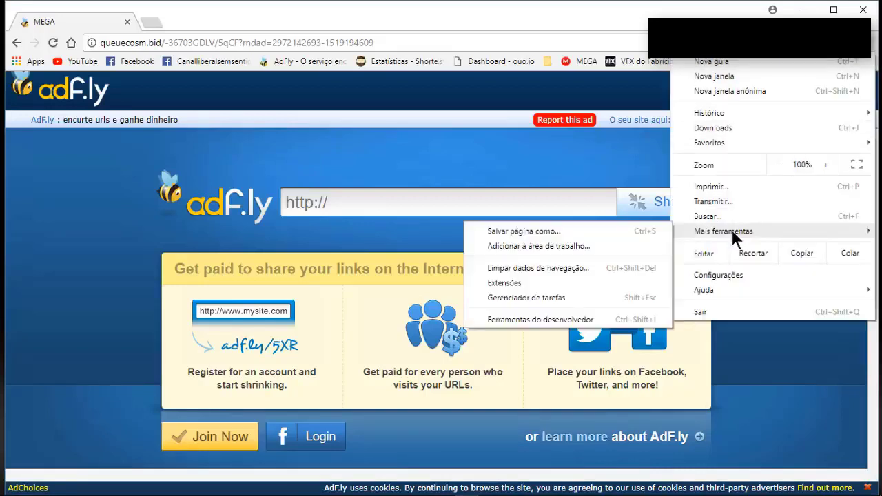
{"action": "left_click", "coordinate": [534, 282]}
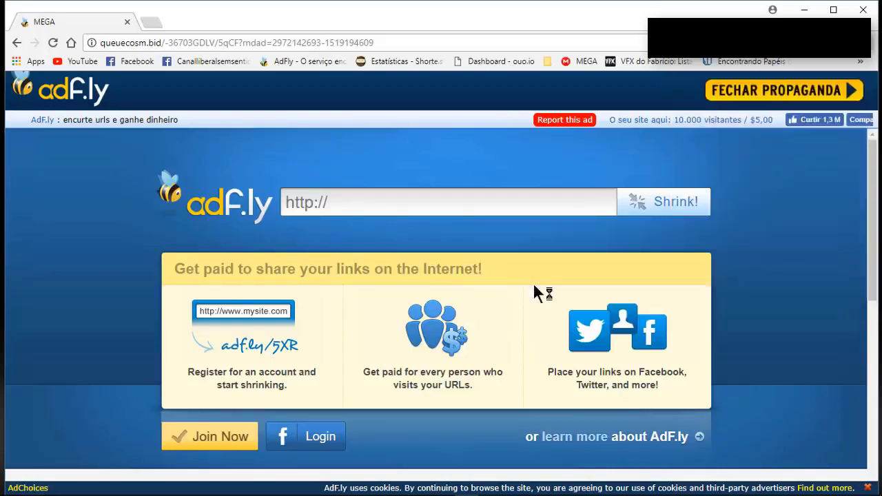
{"action": "left_click", "coordinate": [394, 159]}
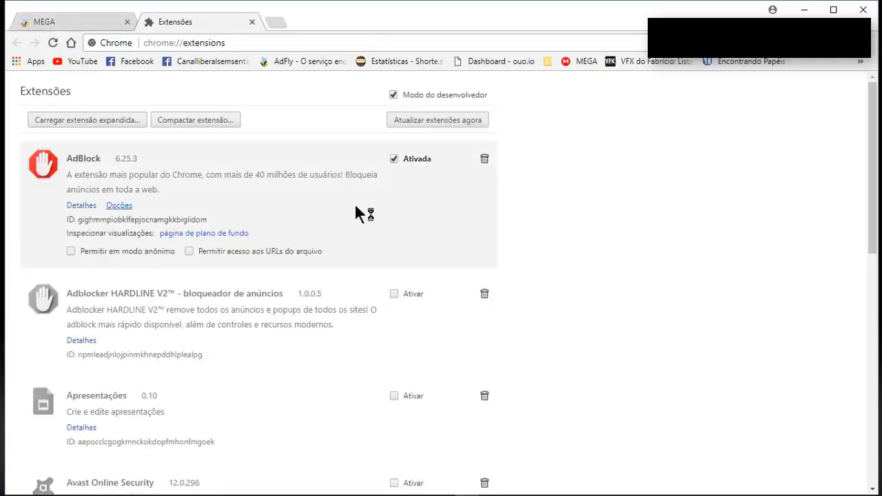
{"action": "left_click", "coordinate": [395, 158]}
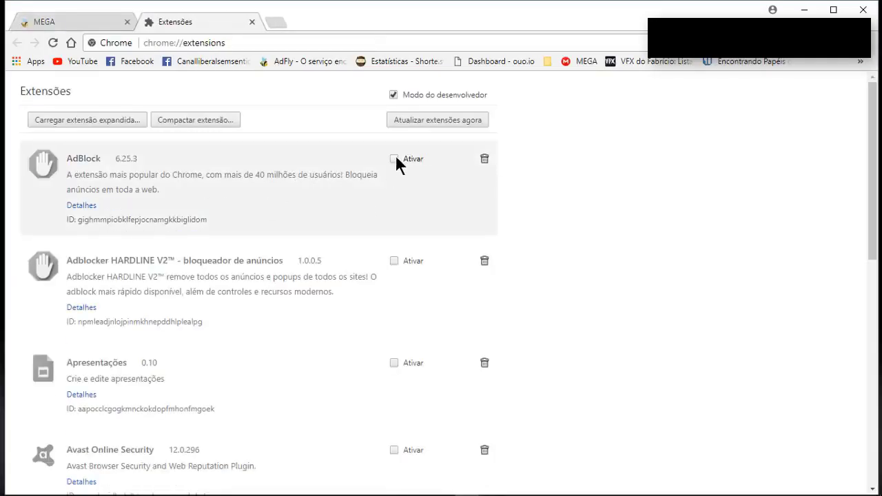
{"action": "left_click", "coordinate": [253, 22]}
- Skip the AdF.ly ad, closing the pop-up tab, and download the uTorrent PRO 2018 archive from MEGA
{"action": "left_click", "coordinate": [811, 92]}
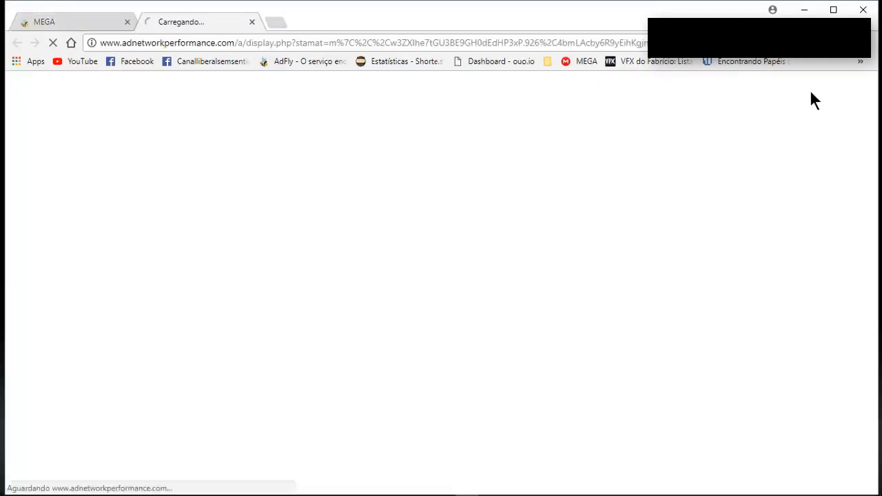
{"action": "left_click", "coordinate": [252, 23]}
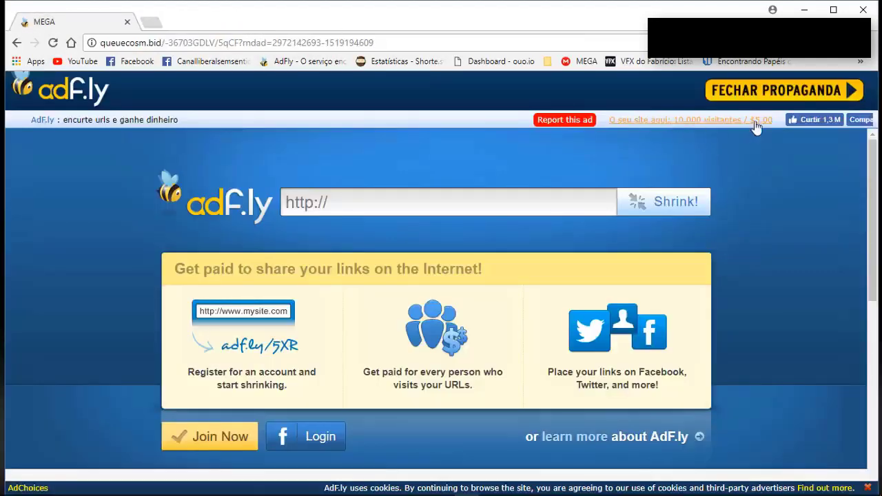
{"action": "left_click", "coordinate": [520, 95]}
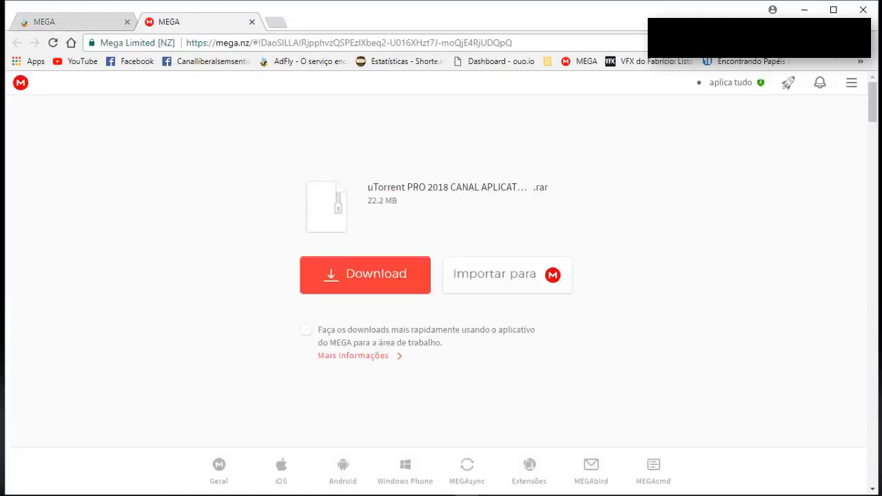
{"action": "left_click", "coordinate": [376, 283]}
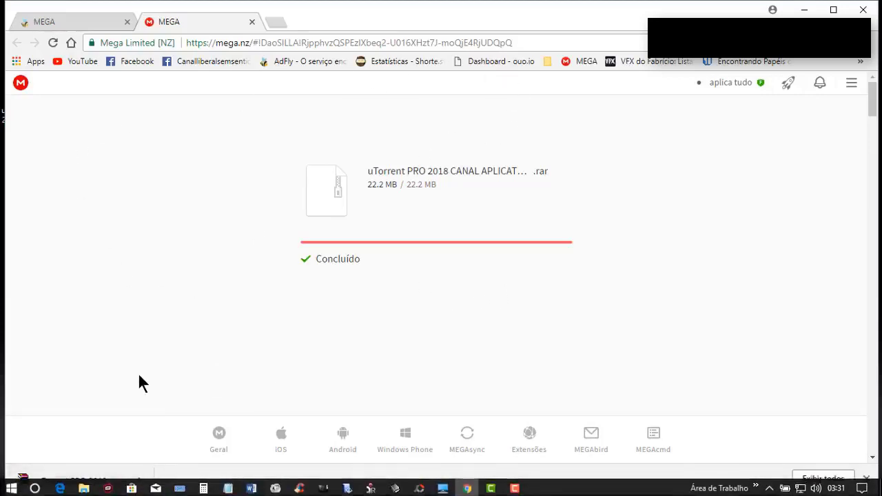
- Show the downloaded uTorrent PRO 2018 archive in its folder, and close the folder window and the browser
{"action": "right_click", "coordinate": [87, 481]}
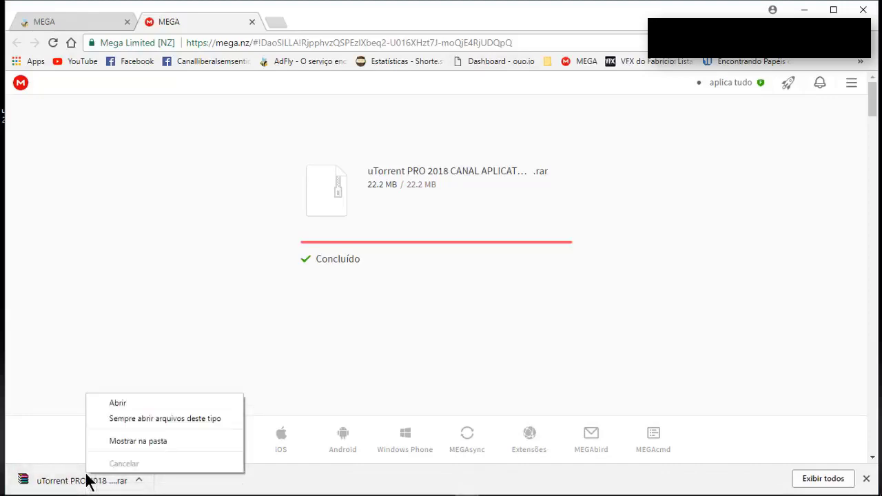
{"action": "left_click", "coordinate": [138, 441]}
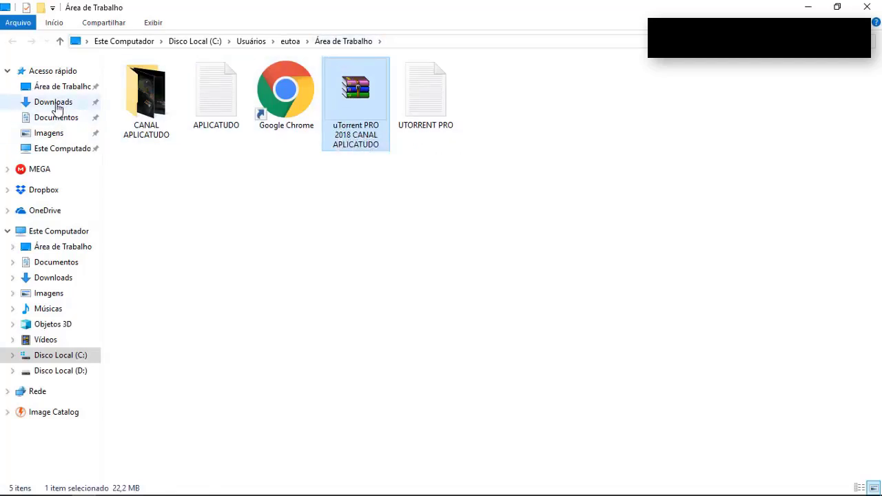
{"action": "left_click", "coordinate": [867, 7]}
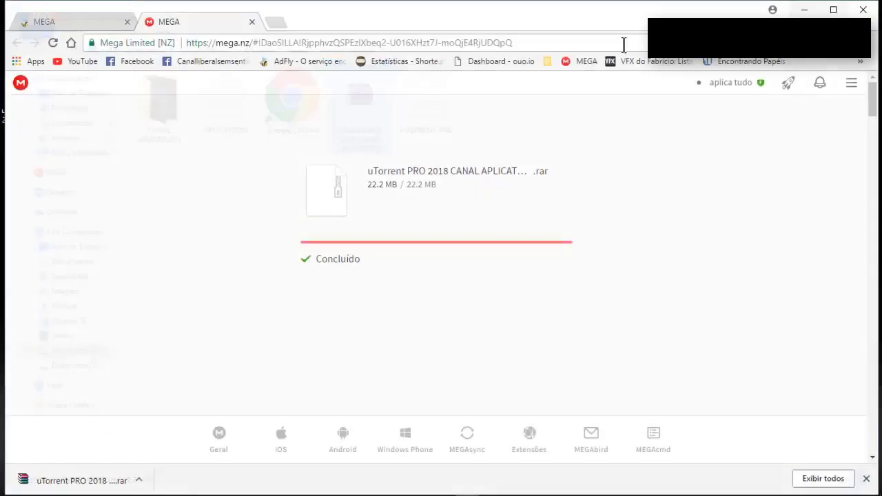
{"action": "left_click", "coordinate": [865, 9]}
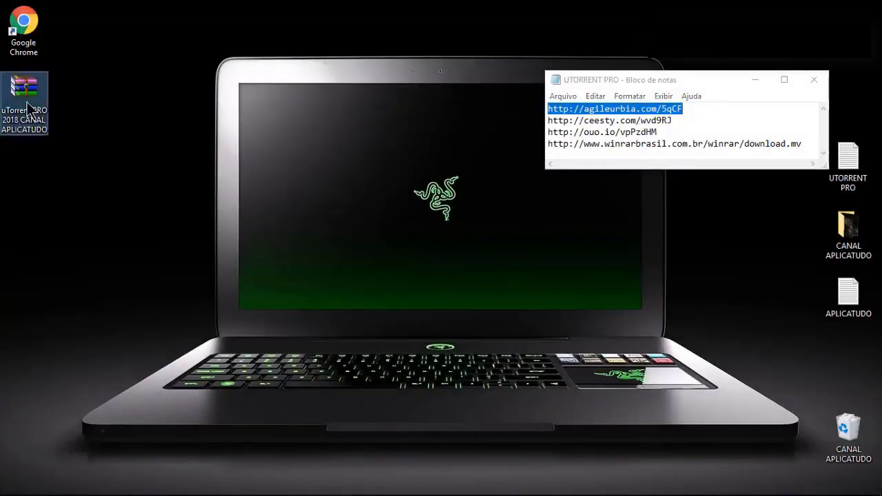
- Extract the uTorrent PRO 2018 CANAL APLICATUDO archive to the default folder on the desktop and close WinRAR
{"action": "double_click", "coordinate": [27, 110]}
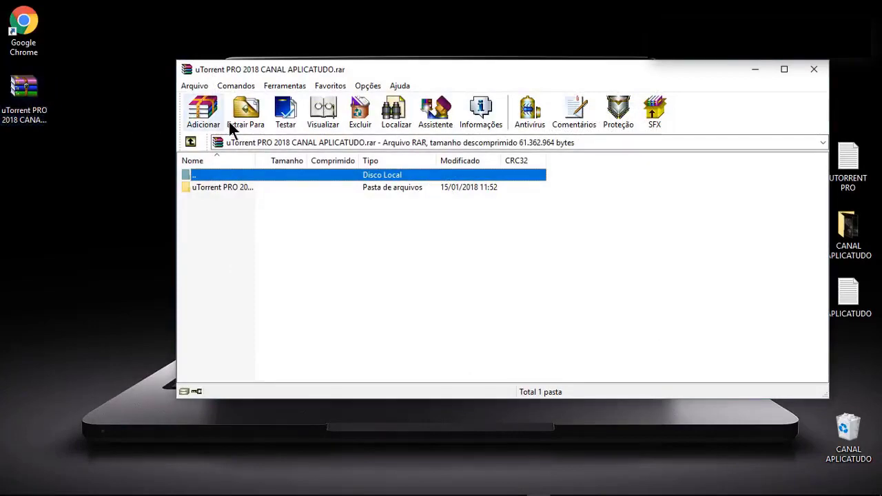
{"action": "left_click", "coordinate": [244, 111]}
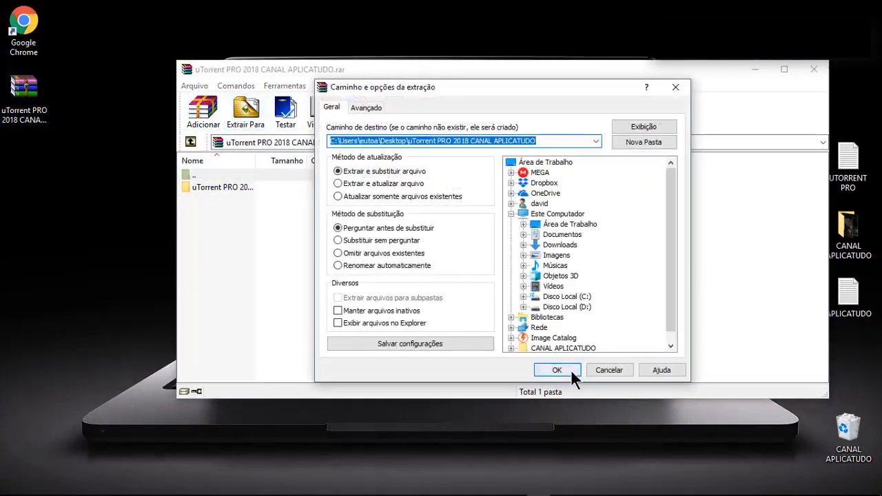
{"action": "left_click", "coordinate": [565, 370]}
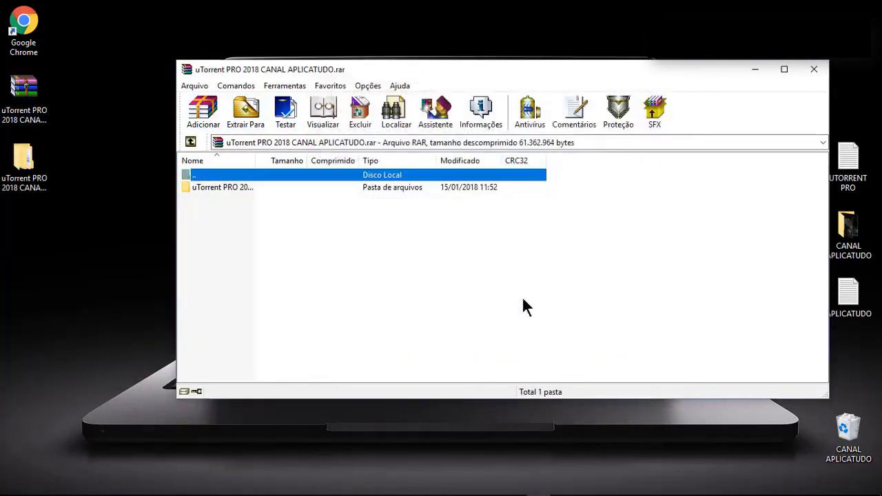
{"action": "left_click", "coordinate": [815, 70]}
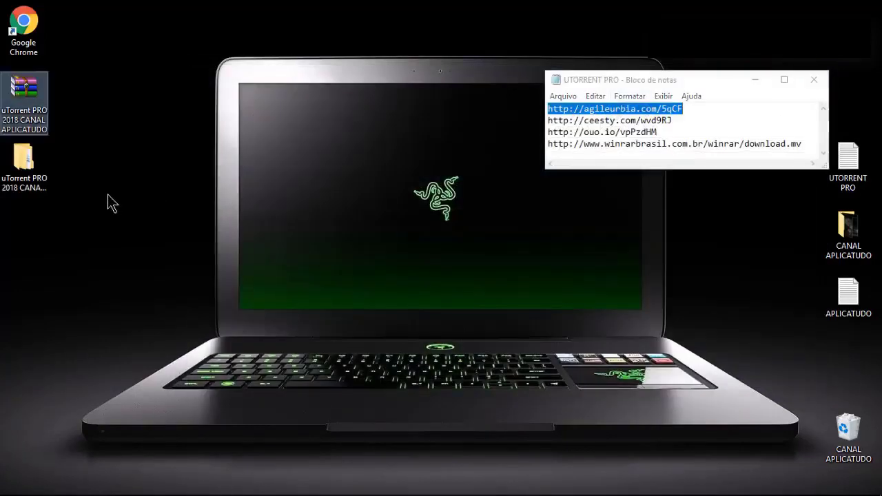
- Open the extracted uTorrent PRO 2018 folder and its subfolder, and run Instalador uTorrent PRO
{"action": "left_click", "coordinate": [25, 169]}
{"action": "double_click", "coordinate": [26, 172]}
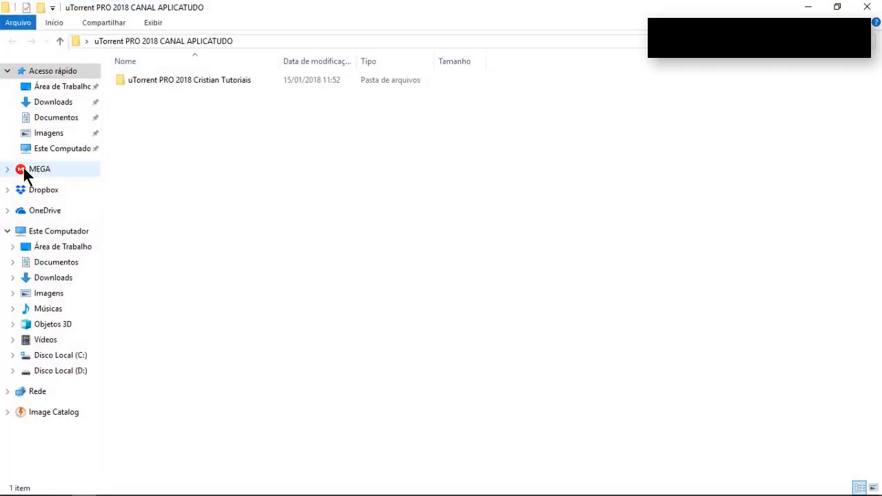
{"action": "double_click", "coordinate": [234, 80]}
{"action": "double_click", "coordinate": [187, 92]}
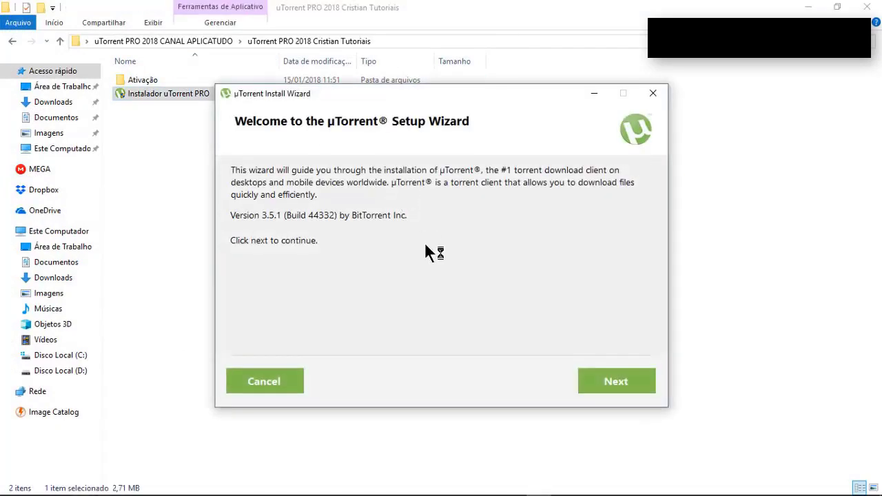
- Complete the µTorrent installation, accepting the license agreement, declining the Opera browser and keeping the default install options
{"action": "left_click", "coordinate": [623, 376]}
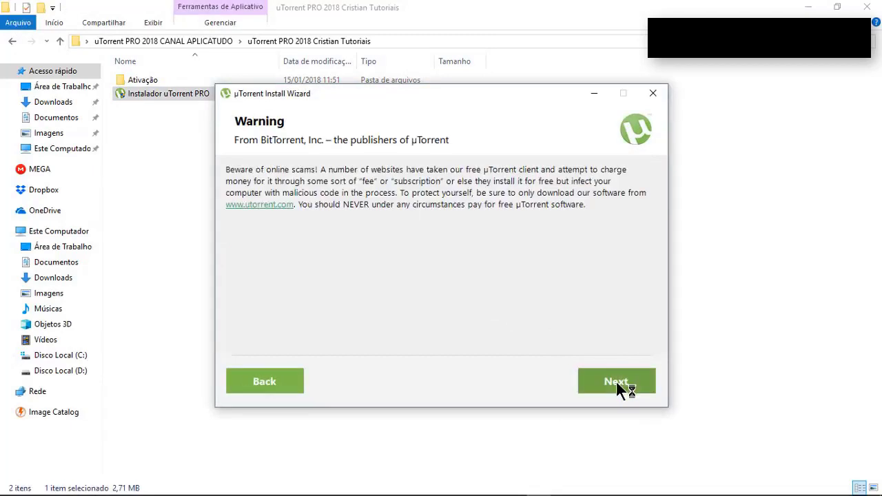
{"action": "left_click", "coordinate": [620, 386]}
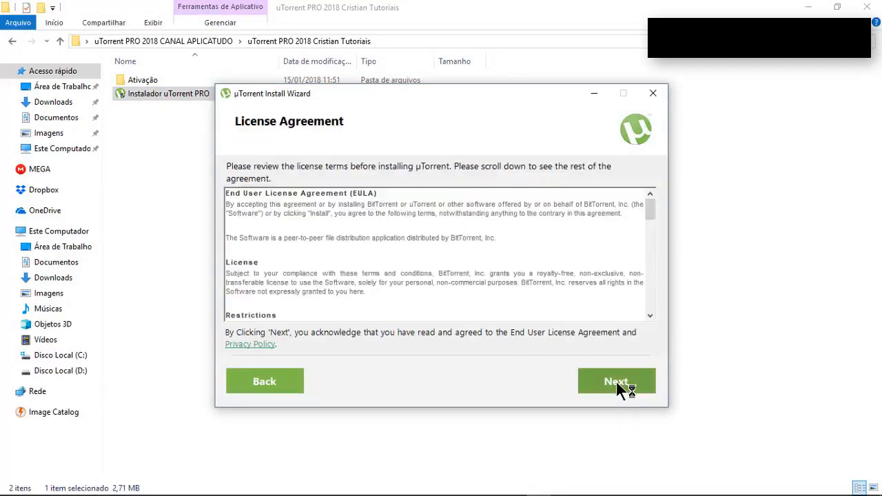
{"action": "left_click", "coordinate": [616, 382]}
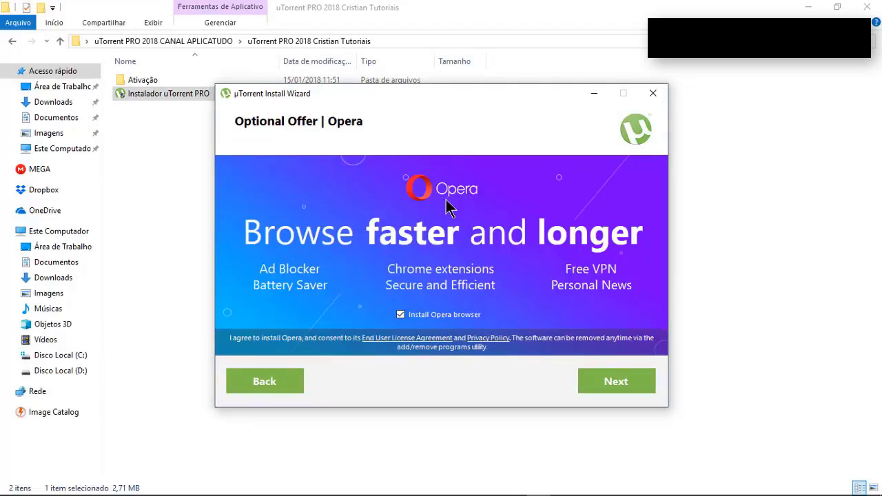
{"action": "left_click", "coordinate": [402, 317]}
{"action": "left_click", "coordinate": [615, 382]}
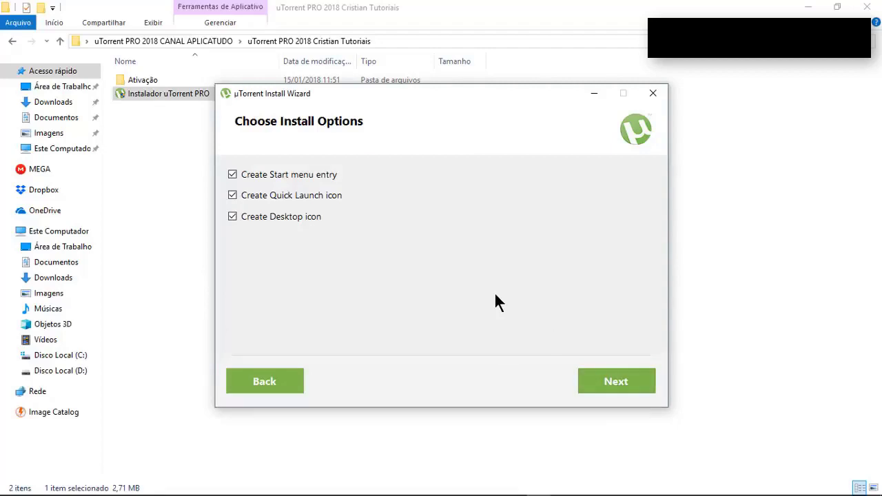
{"action": "left_click", "coordinate": [613, 383]}
{"action": "left_click", "coordinate": [610, 384]}
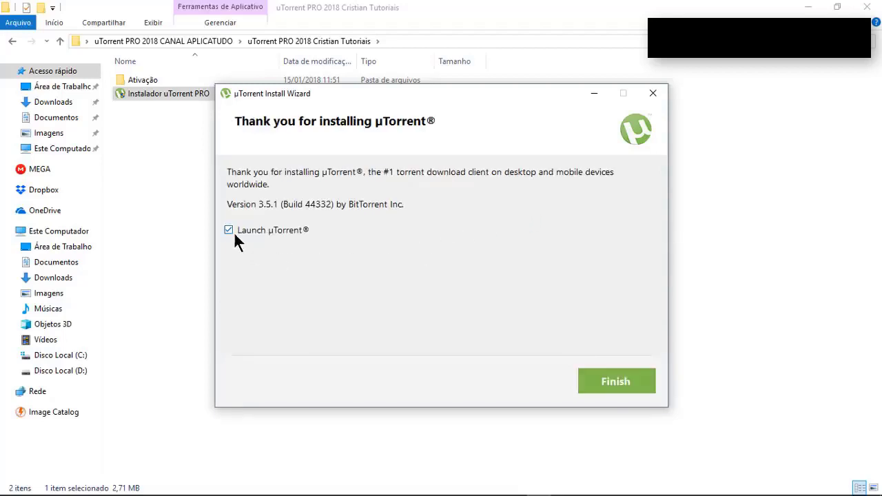
{"action": "left_click", "coordinate": [610, 383]}
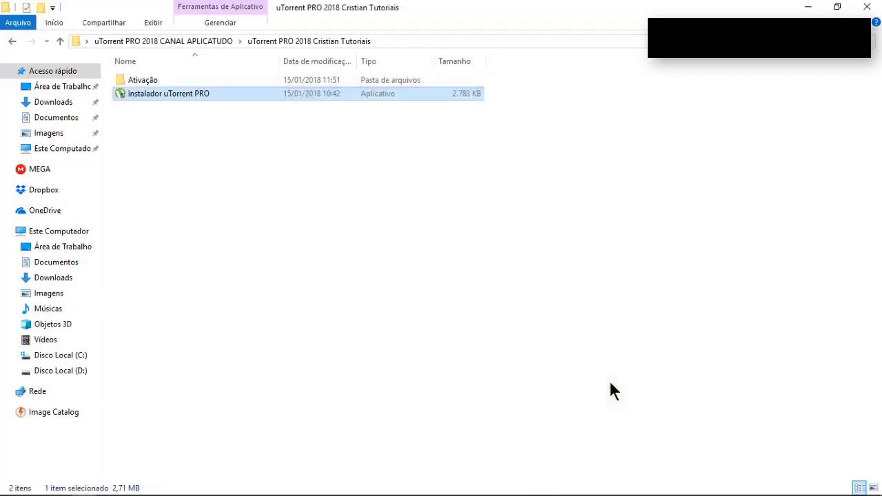
- Open the Ativação folder and copy all of its files and folders
{"action": "double_click", "coordinate": [178, 80]}
{"action": "left_click_drag", "start_coordinate": [212, 205], "coordinate": [128, 81]}
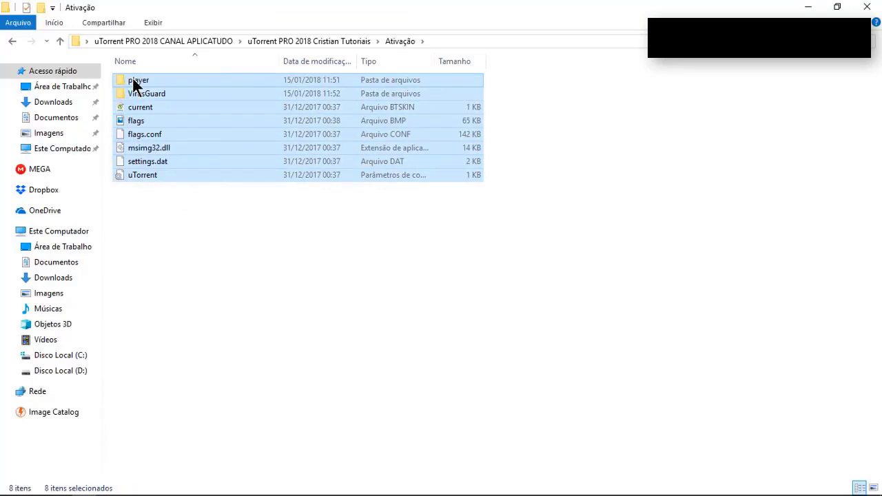
{"action": "right_click", "coordinate": [136, 85]}
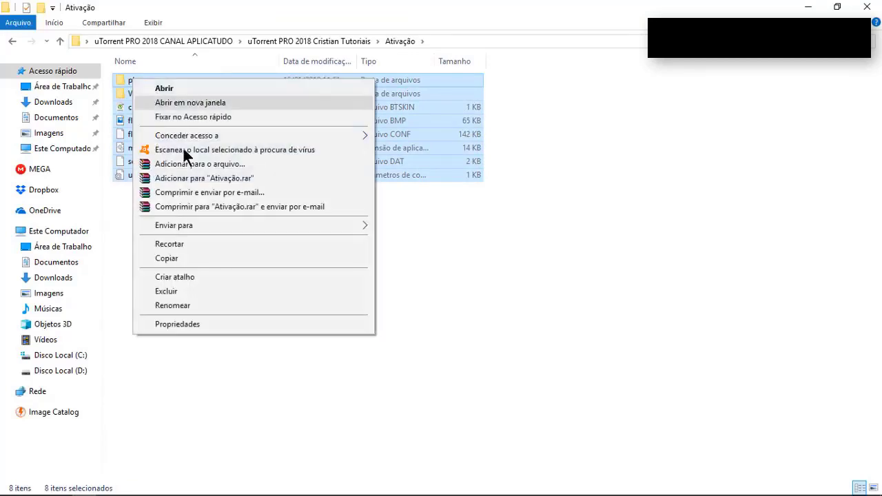
{"action": "left_click", "coordinate": [191, 259]}
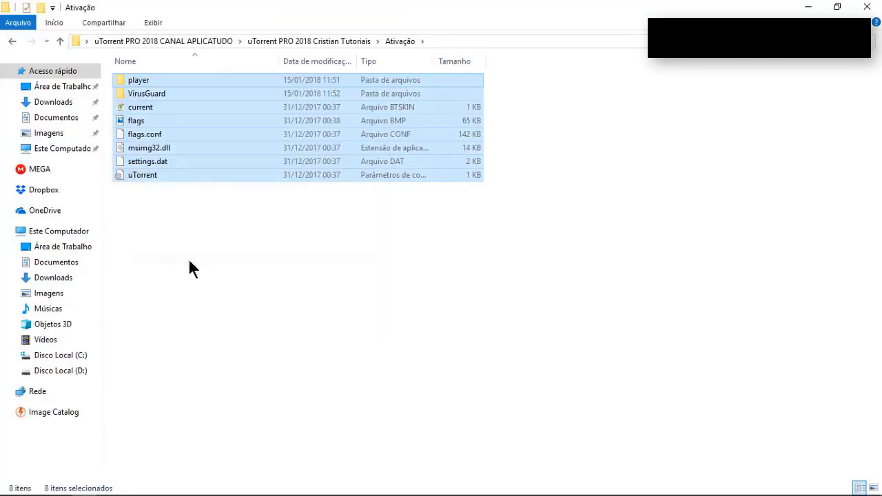
- Reselect everything in the Ativação folder, copy all the items again and close the folder window
{"action": "left_click", "coordinate": [233, 256]}
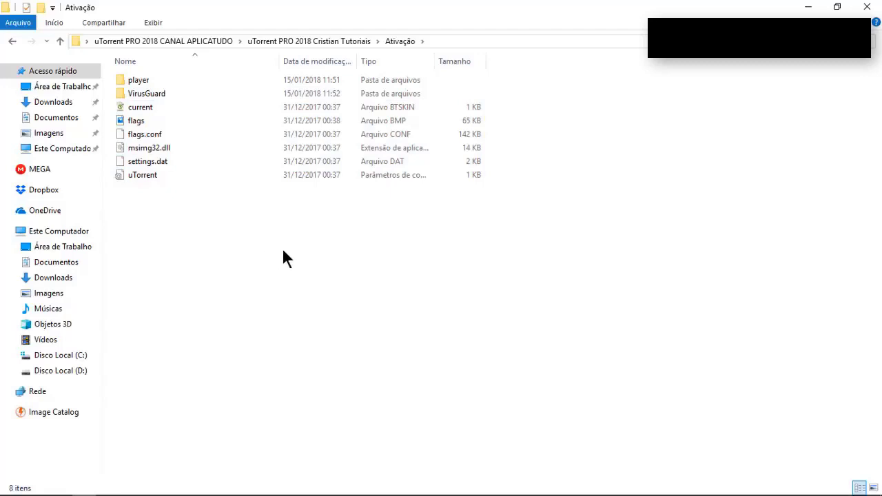
{"action": "left_click_drag", "start_coordinate": [282, 250], "coordinate": [193, 242]}
{"action": "key", "text": "ctrl+a"}
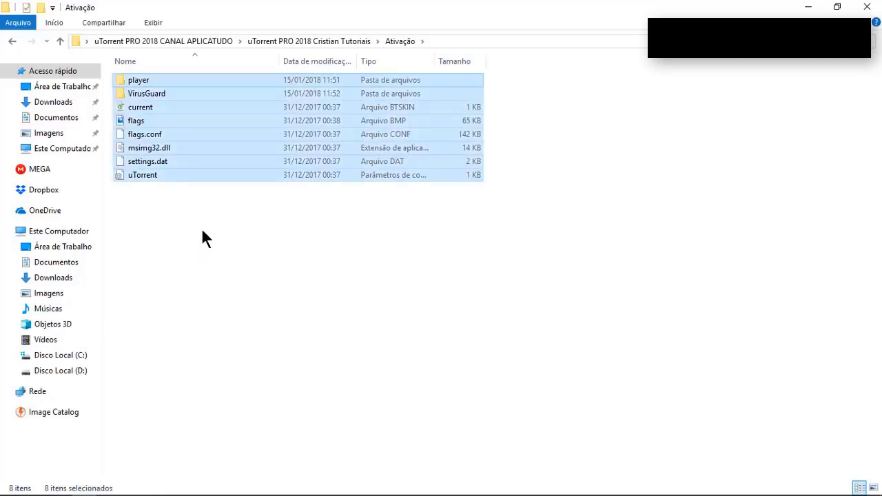
{"action": "left_click_drag", "start_coordinate": [212, 225], "coordinate": [129, 76]}
{"action": "right_click", "coordinate": [129, 76]}
{"action": "left_click", "coordinate": [165, 256]}
{"action": "left_click", "coordinate": [870, 8]}
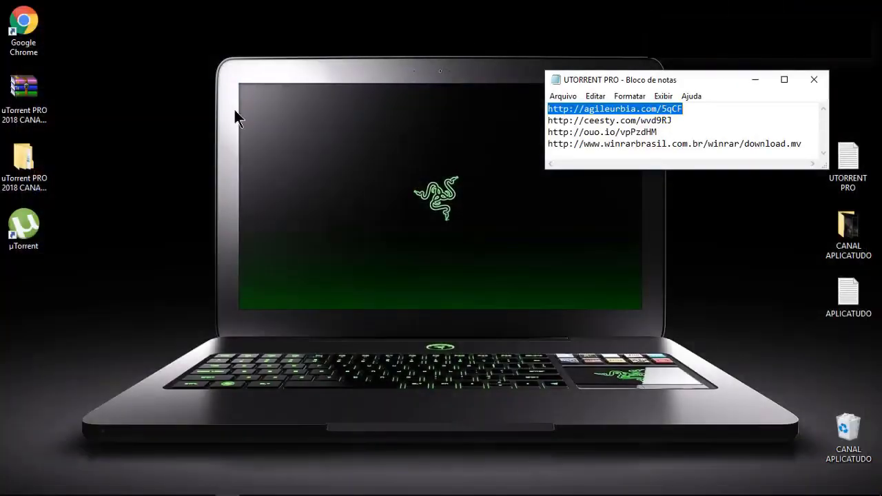
- Open the properties of the desktop µTorrent shortcut and go to the program's file location
{"action": "left_click", "coordinate": [25, 231]}
{"action": "right_click", "coordinate": [24, 231]}
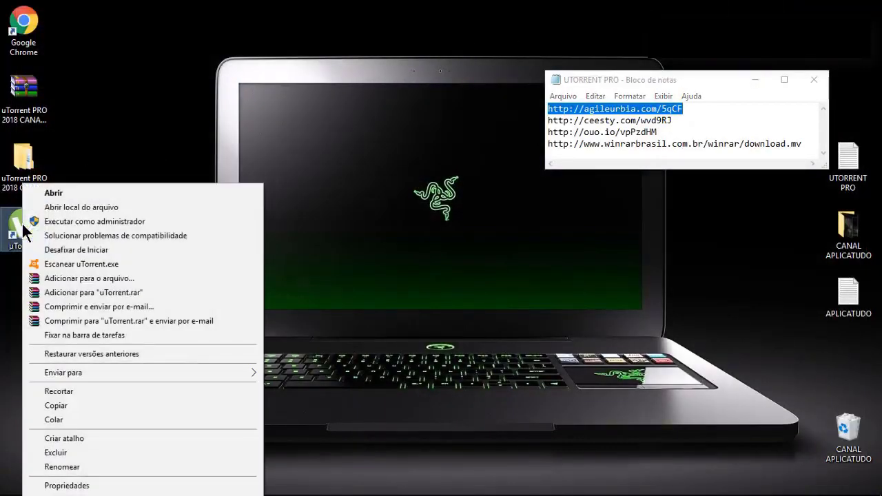
{"action": "left_click", "coordinate": [87, 484]}
{"action": "left_click", "coordinate": [77, 372]}
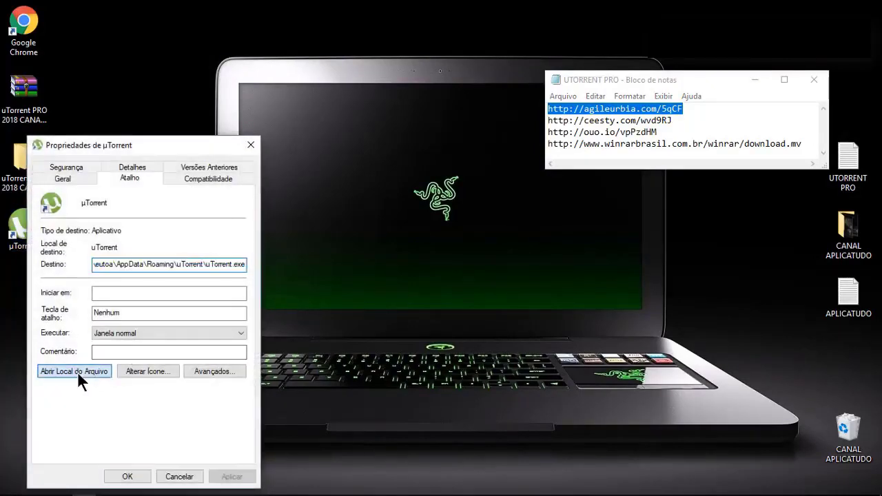
{"action": "left_click", "coordinate": [260, 260]}
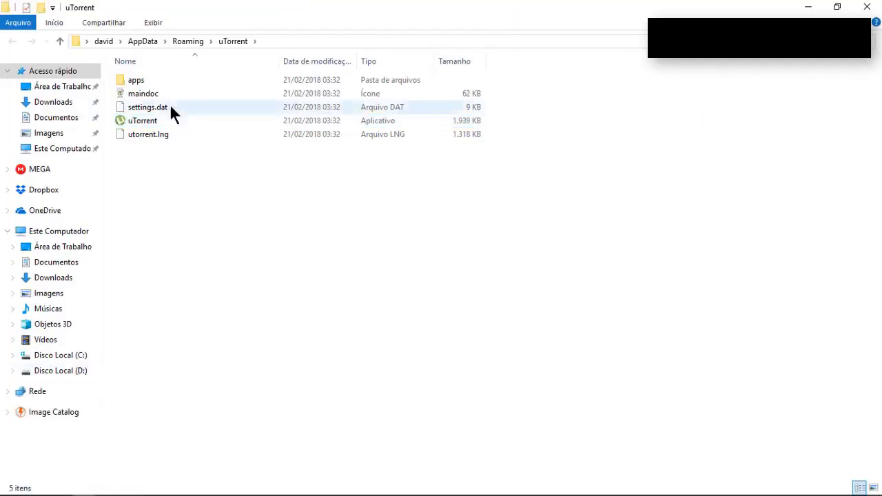
- Paste the copied Ativação files into the uTorrent folder, replacing settings.dat, and close the folder and the shortcut properties
{"action": "right_click", "coordinate": [232, 254]}
{"action": "left_click", "coordinate": [287, 346]}
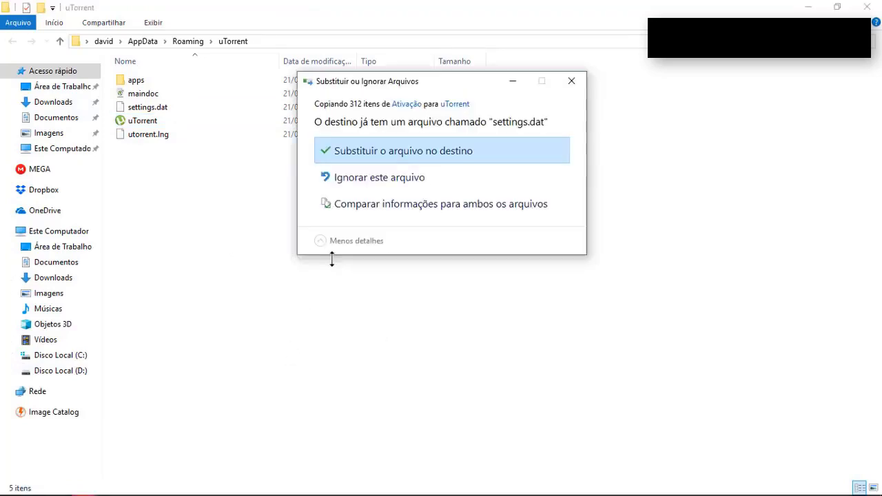
{"action": "left_click", "coordinate": [373, 150]}
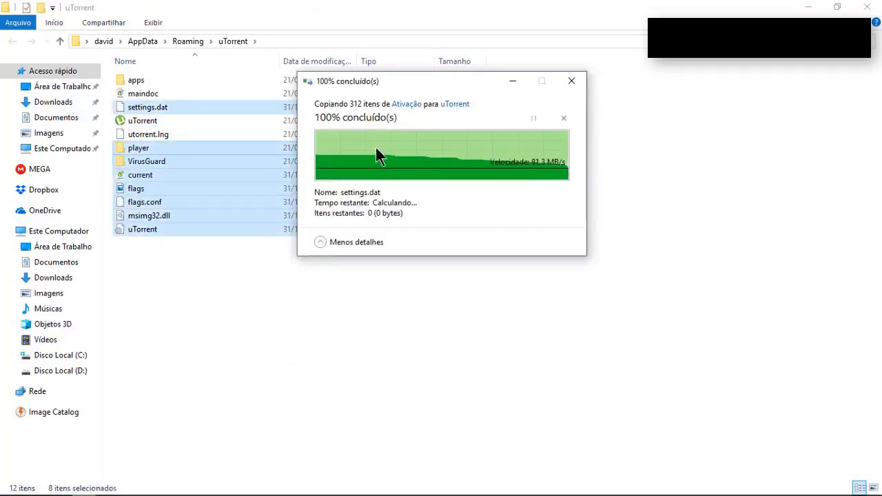
{"action": "left_click", "coordinate": [868, 6]}
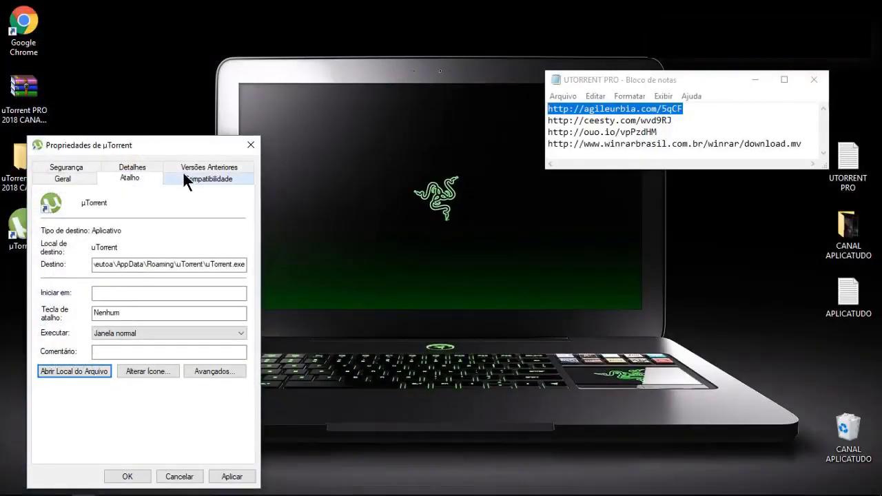
{"action": "left_click", "coordinate": [251, 145]}
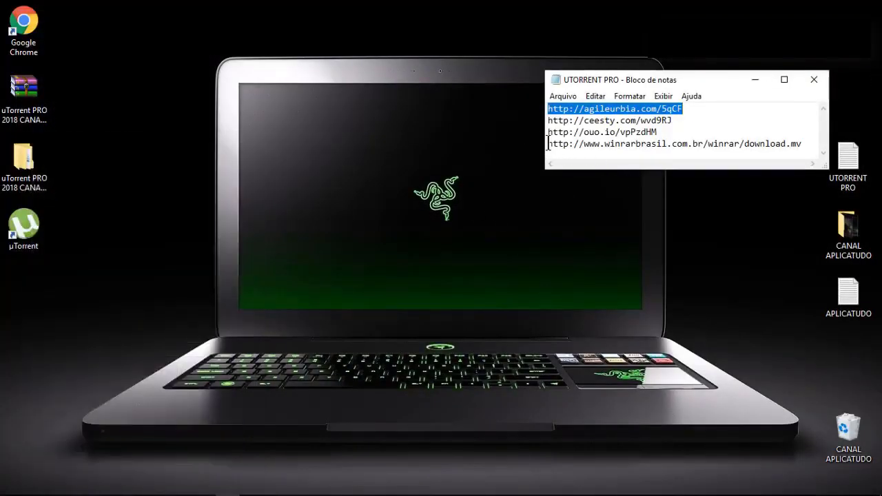
{"action": "left_click_drag", "start_coordinate": [548, 143], "coordinate": [826, 144]}
{"action": "right_click", "coordinate": [713, 144]}
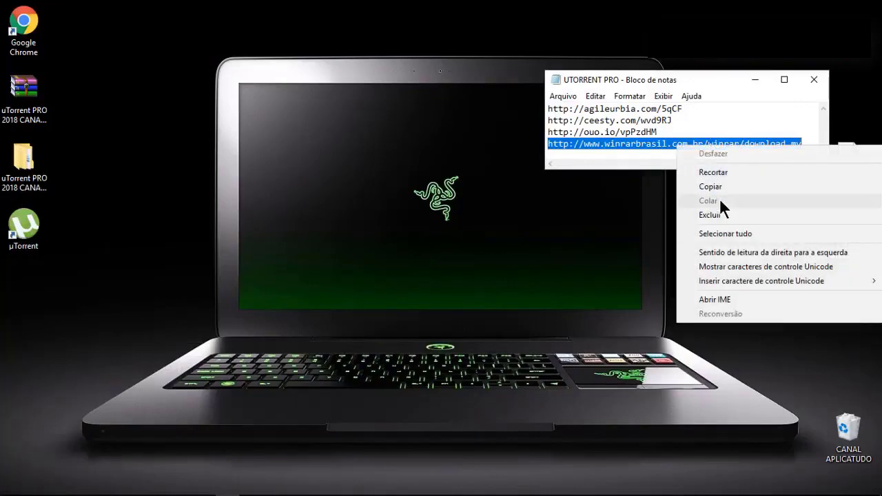
{"action": "left_click", "coordinate": [724, 187]}
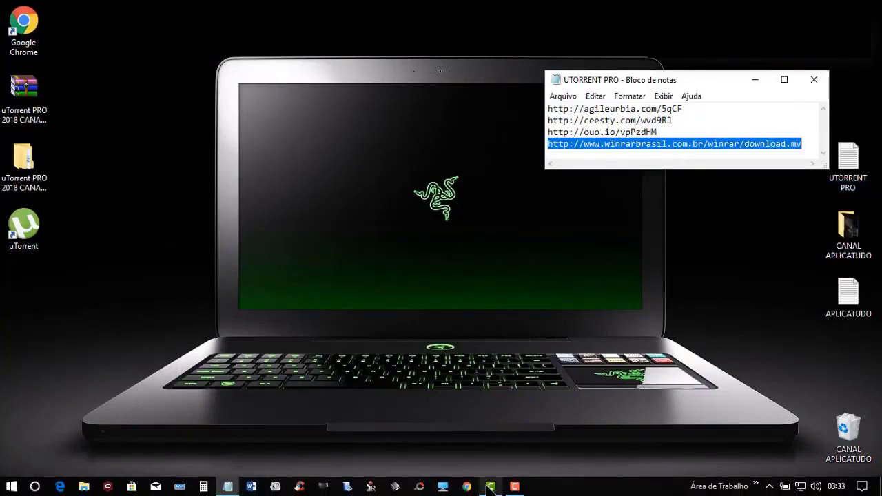
{"action": "left_click", "coordinate": [466, 487]}
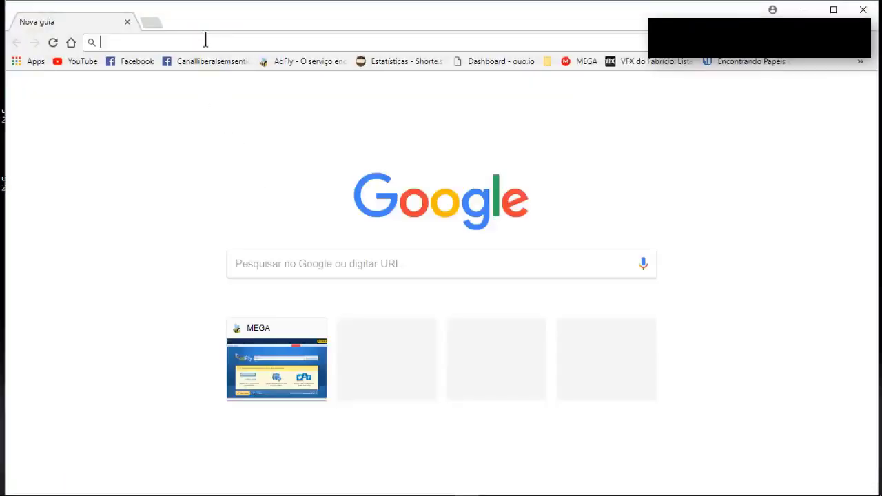
{"action": "right_click", "coordinate": [205, 39]}
{"action": "left_click", "coordinate": [243, 120]}
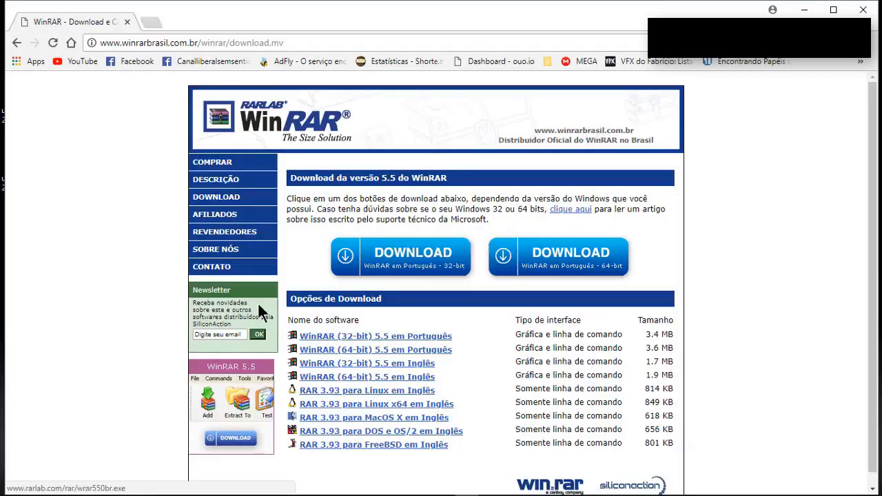
- Check the system type in the Windows Sobre page to tell 32-bit from 64-bit, and close Settings and Chrome
{"action": "mouse_move", "coordinate": [12, 491]}
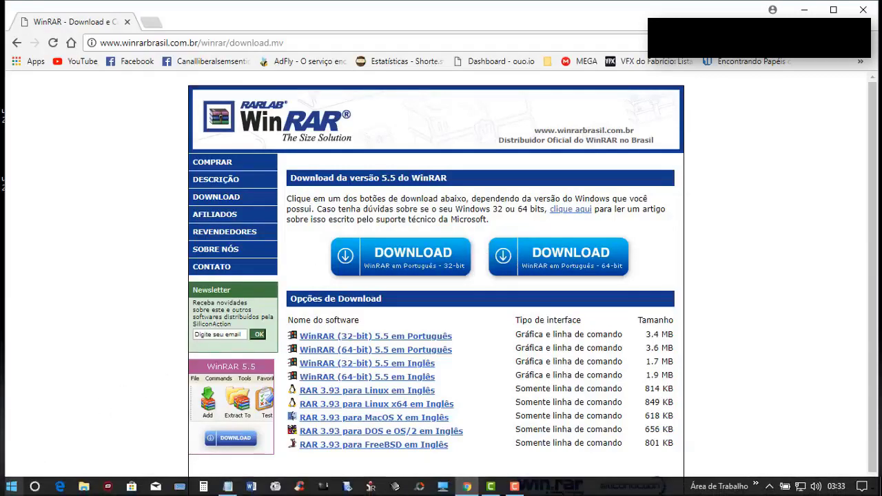
{"action": "right_click", "coordinate": [10, 489]}
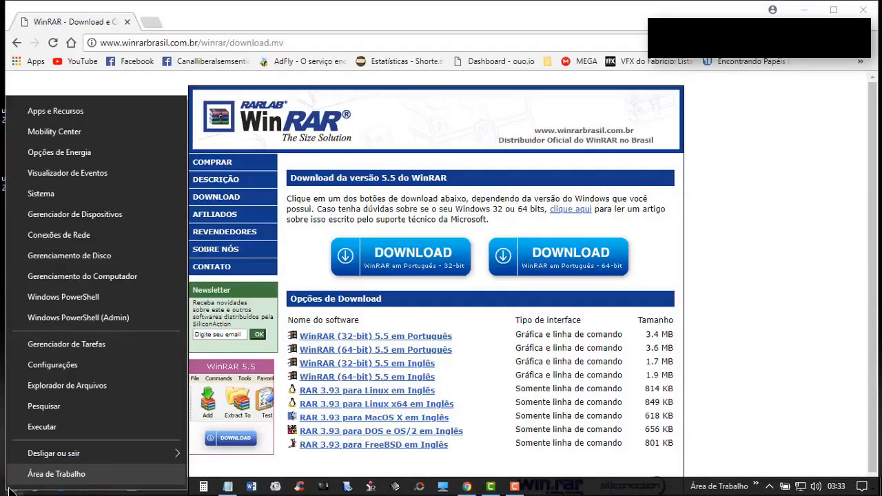
{"action": "left_click", "coordinate": [61, 196]}
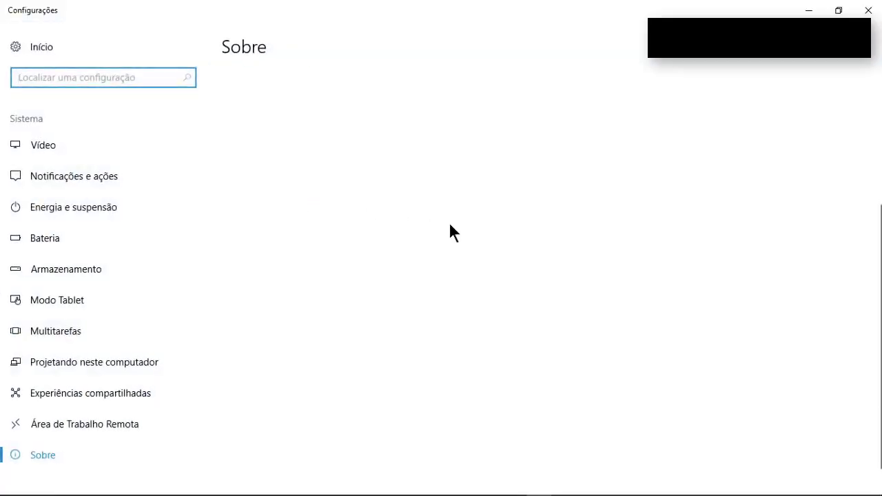
{"action": "scroll", "coordinate": [449, 224], "scroll_direction": "down", "scroll_amount": 1}
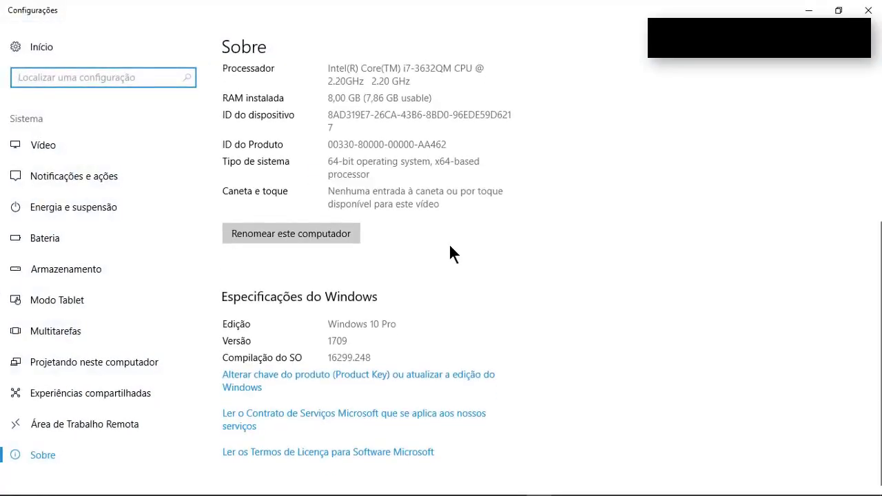
{"action": "scroll", "coordinate": [440, 243], "scroll_direction": "up", "scroll_amount": 4}
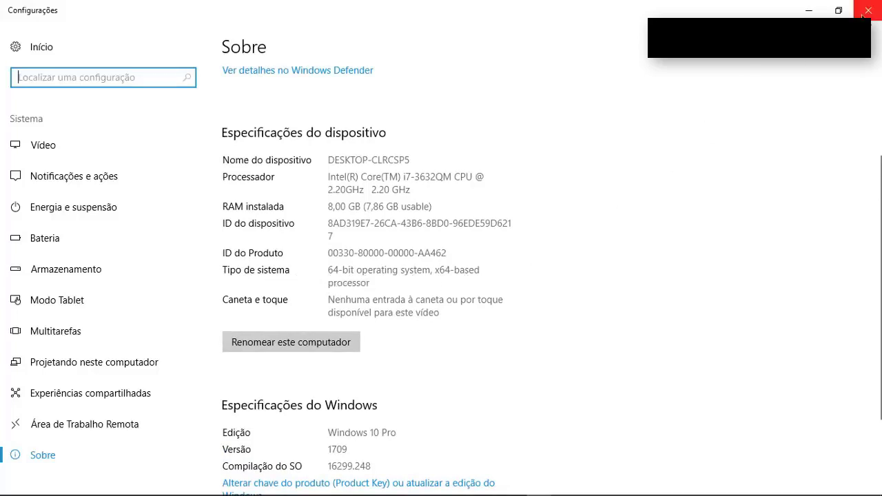
{"action": "left_click", "coordinate": [869, 10]}
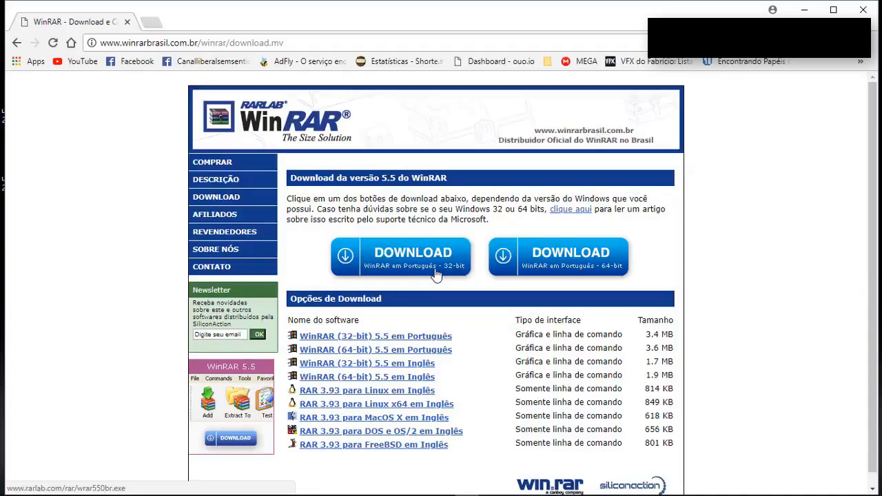
{"action": "left_click", "coordinate": [867, 13]}
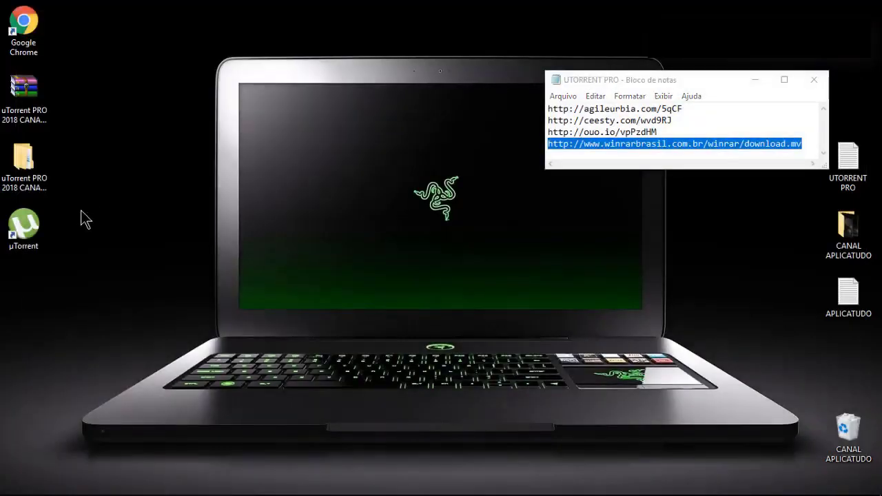
- Launch µTorrent from the desktop, view its version information, and close the program and the UTORRENT PRO notes
{"action": "left_click", "coordinate": [19, 234]}
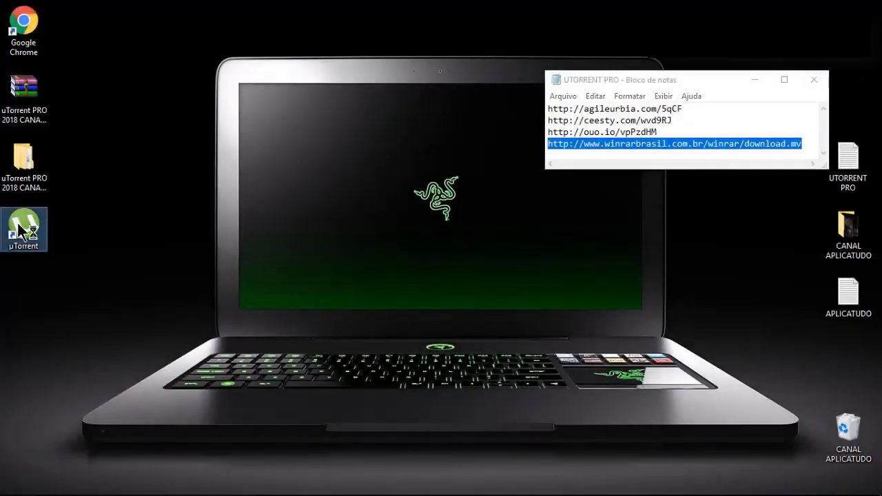
{"action": "left_click", "coordinate": [312, 155]}
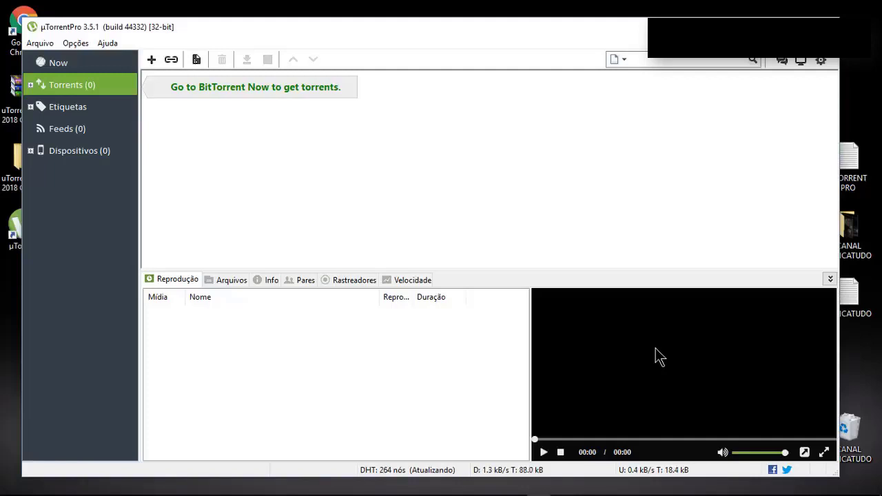
{"action": "left_click", "coordinate": [114, 44]}
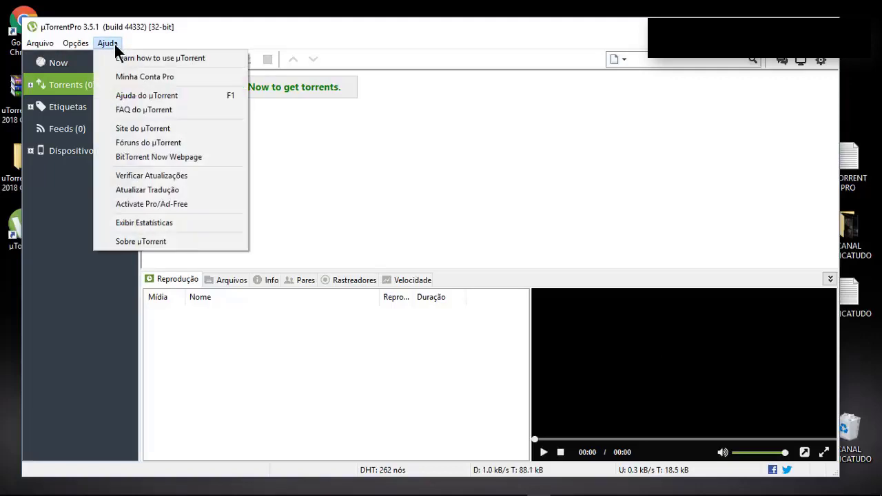
{"action": "left_click", "coordinate": [160, 241]}
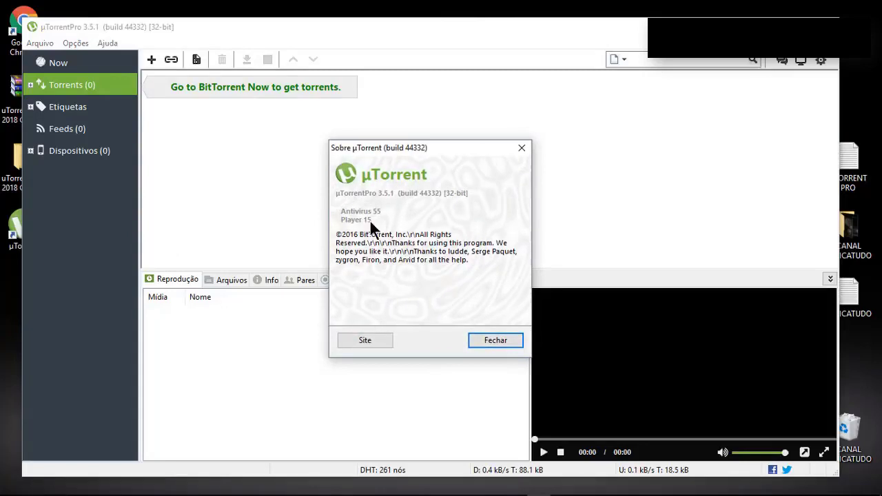
{"action": "left_click", "coordinate": [501, 341]}
{"action": "left_click", "coordinate": [824, 26]}
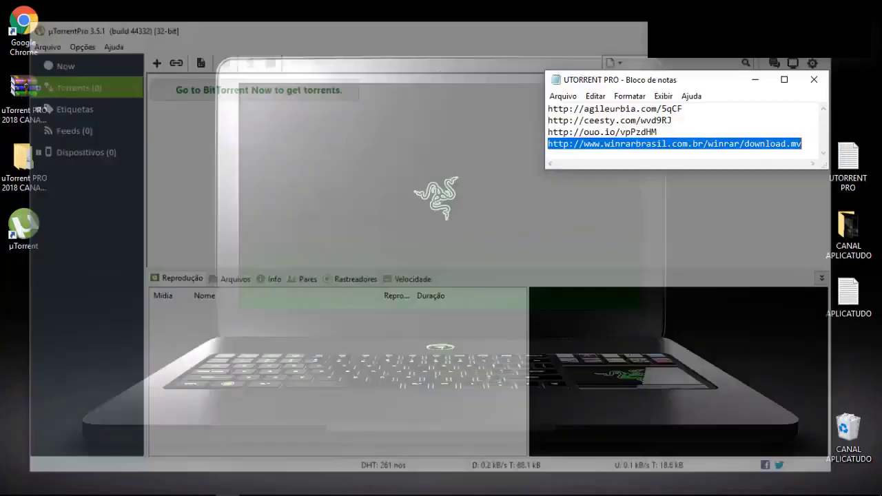
{"action": "left_click", "coordinate": [825, 81]}
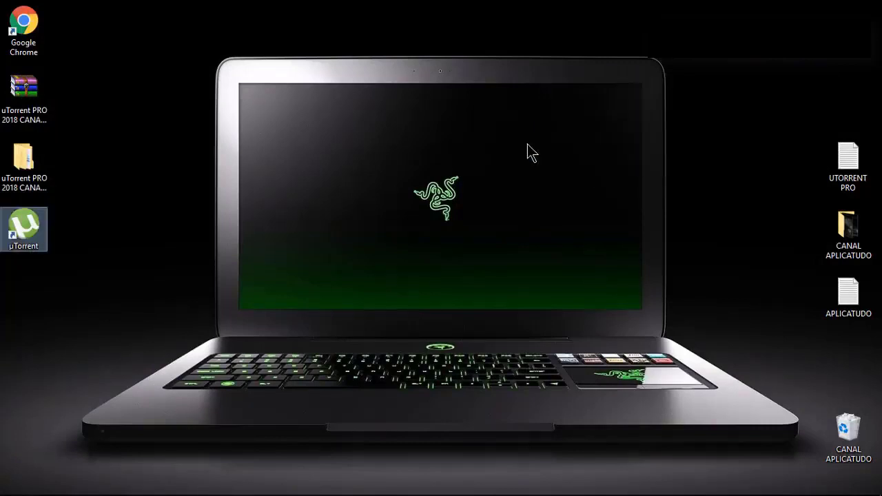